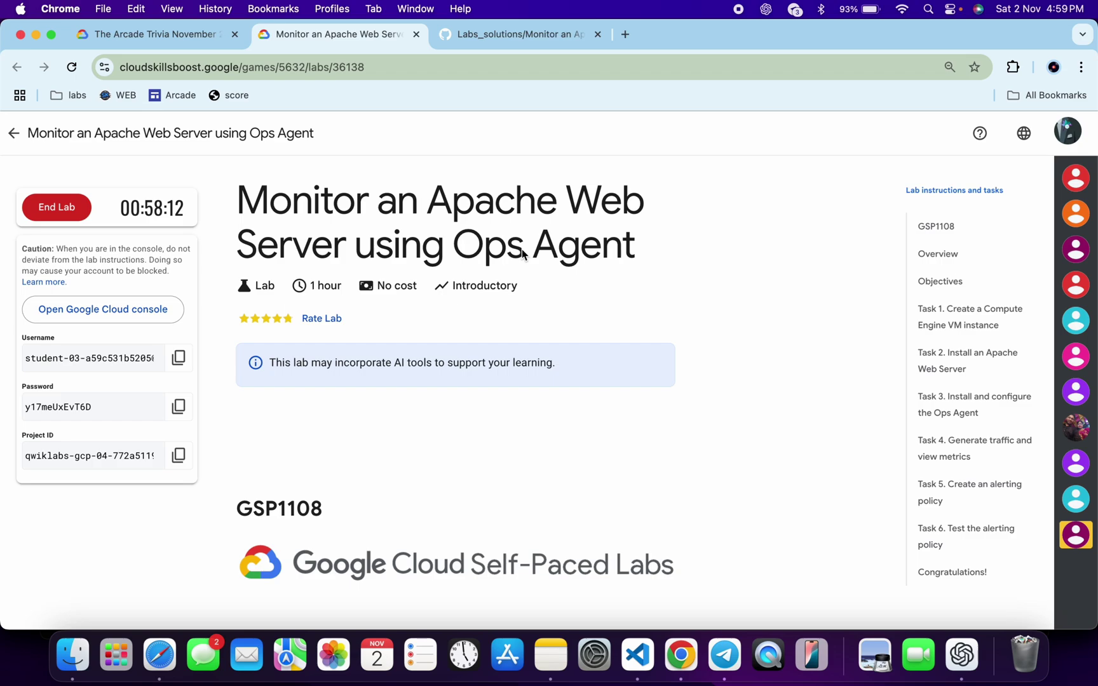
Switch to the Labs_solutions GitHub tab showing the GSP1108 solution guide.
{"action": "left_click", "coordinate": [539, 39]}
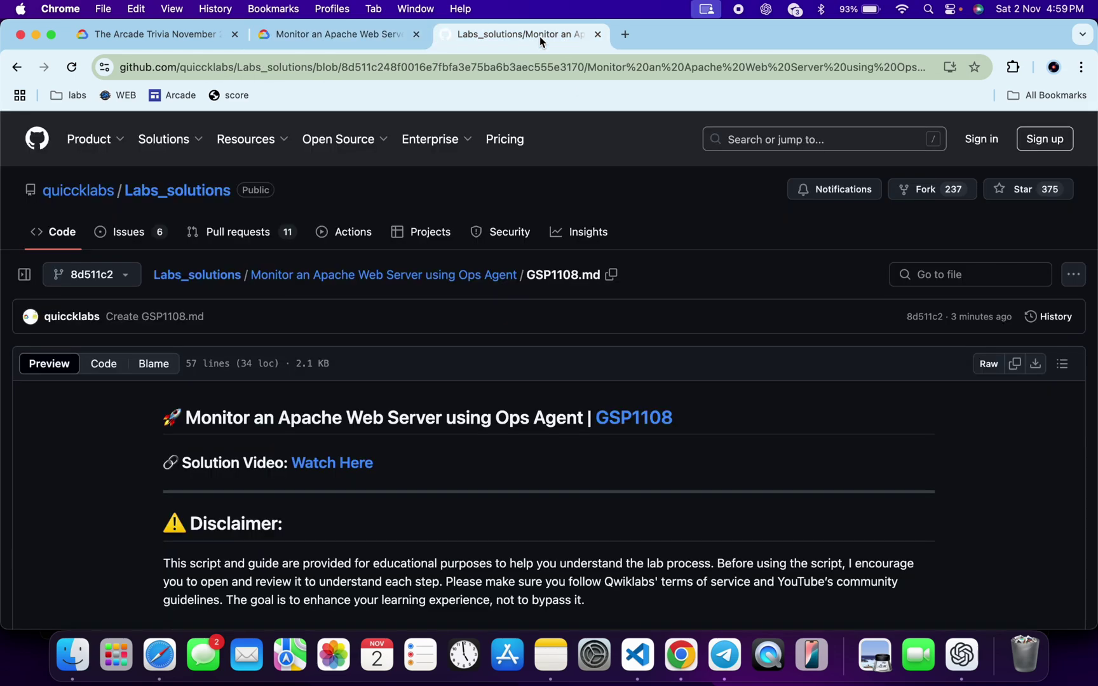
{"action": "mouse_move", "coordinate": [611, 464]}
{"action": "scroll", "coordinate": [611, 463], "scroll_direction": "down", "scroll_amount": 5}
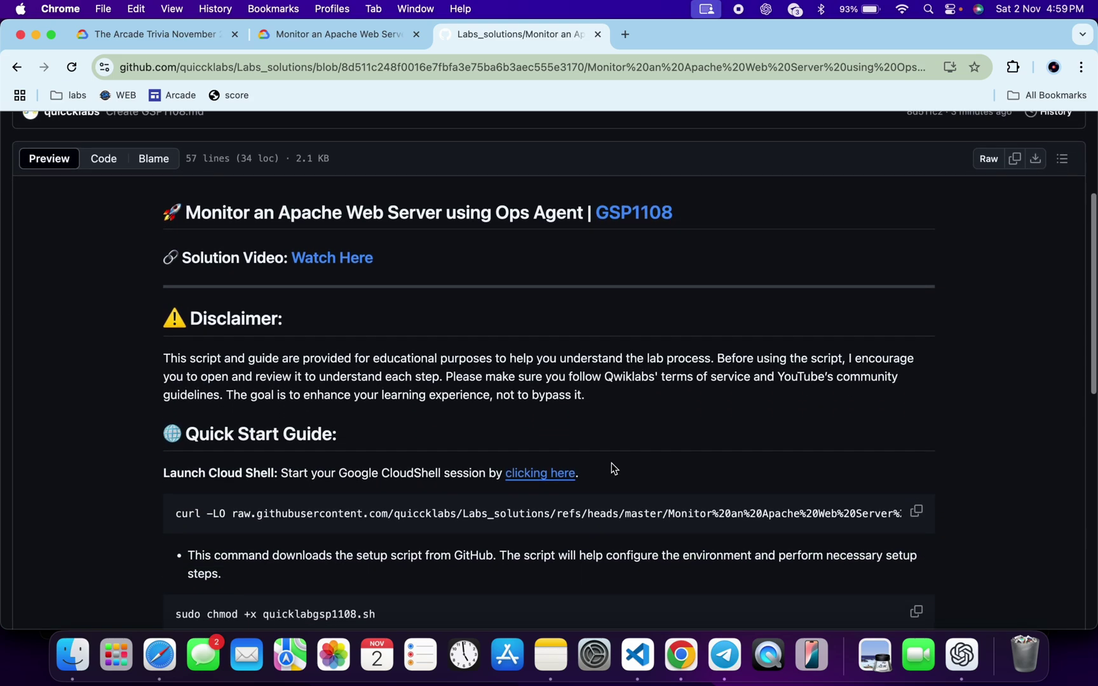
{"action": "scroll", "coordinate": [612, 462], "scroll_direction": "down", "scroll_amount": 3}
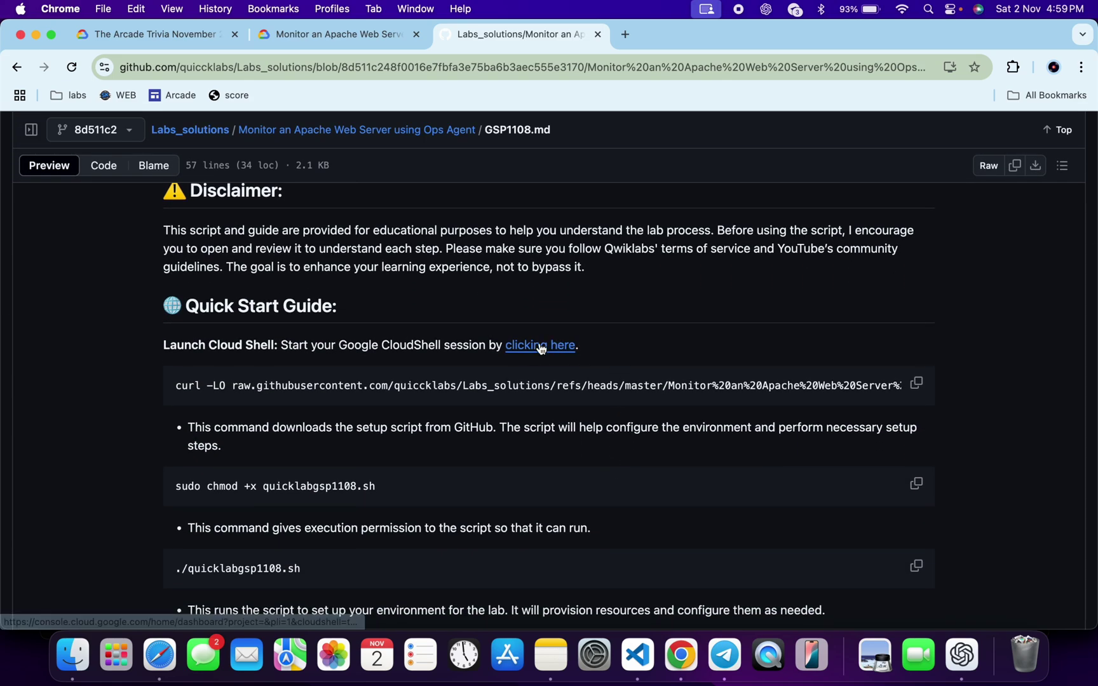
Open the guide's 'clicking here' Cloud Shell link in an incognito window.
{"action": "right_click", "coordinate": [540, 349]}
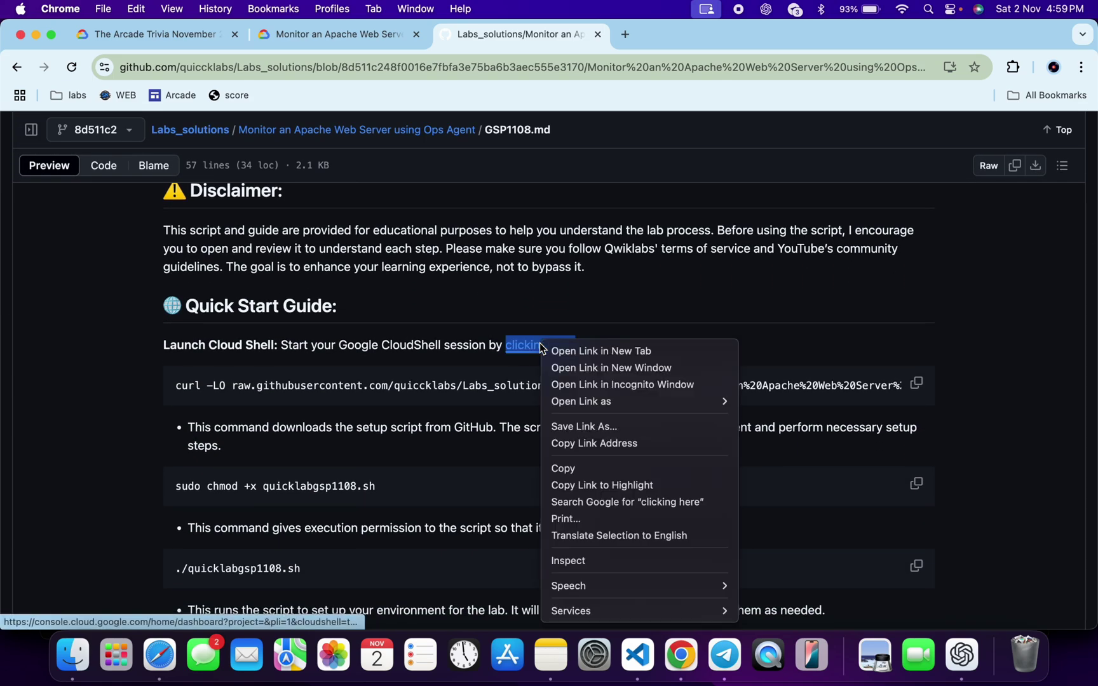
{"action": "left_click", "coordinate": [664, 384]}
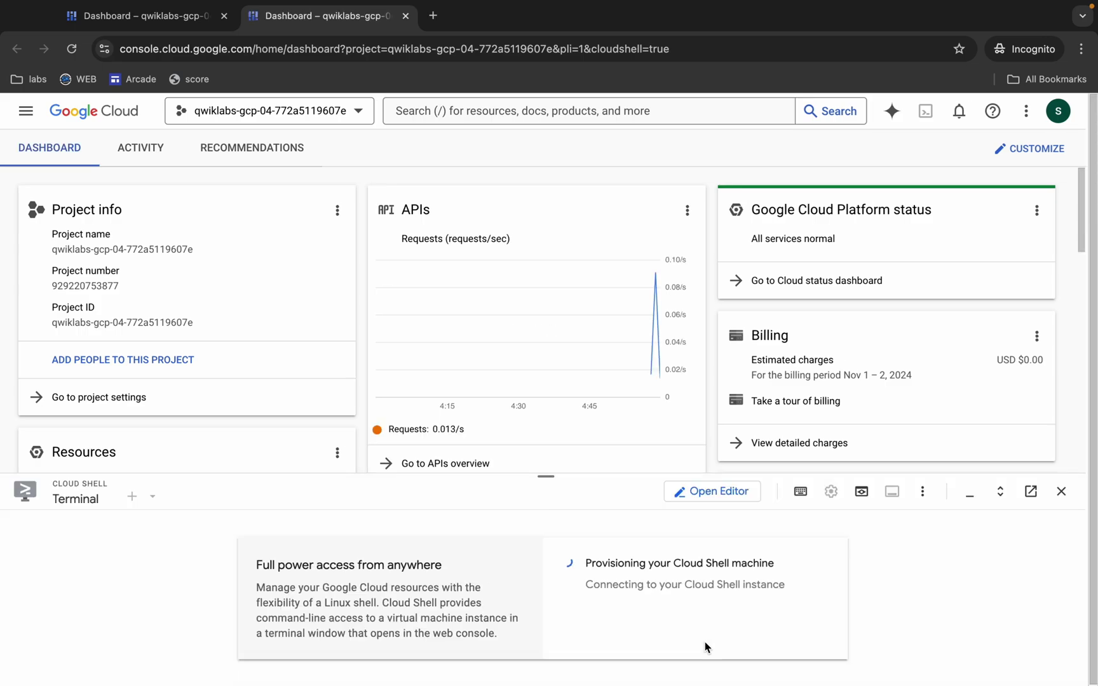
Maximize the connected Cloud Shell, dismiss the usage quota tip, and return to the GitHub guide.
{"action": "left_click", "coordinate": [1001, 492]}
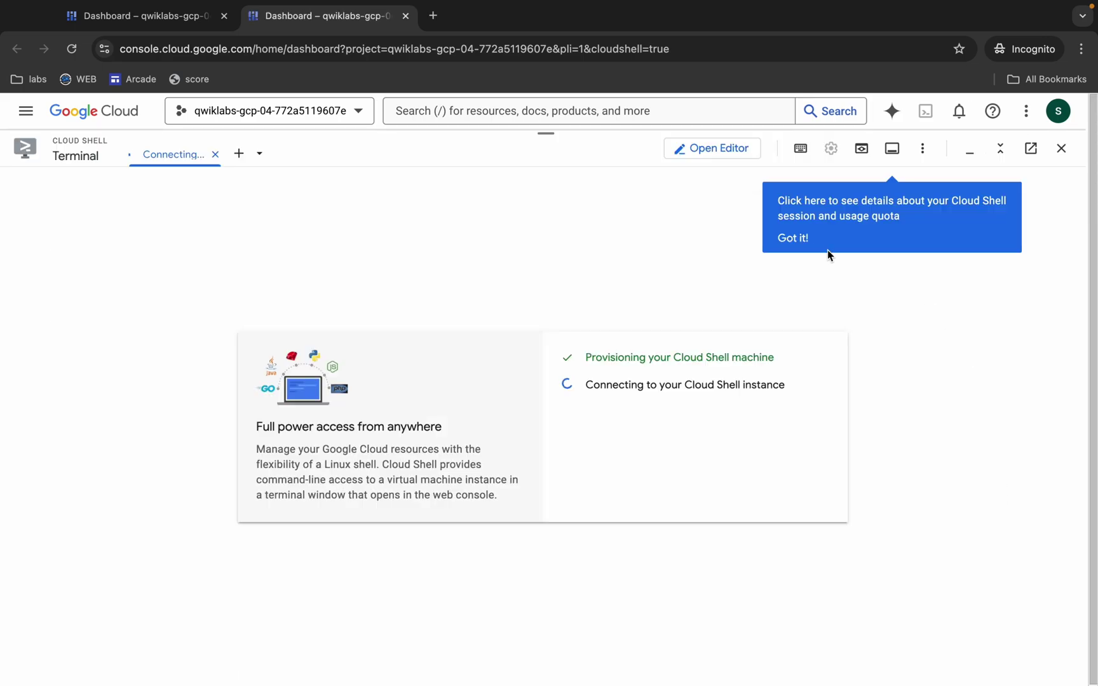
{"action": "left_click", "coordinate": [793, 238]}
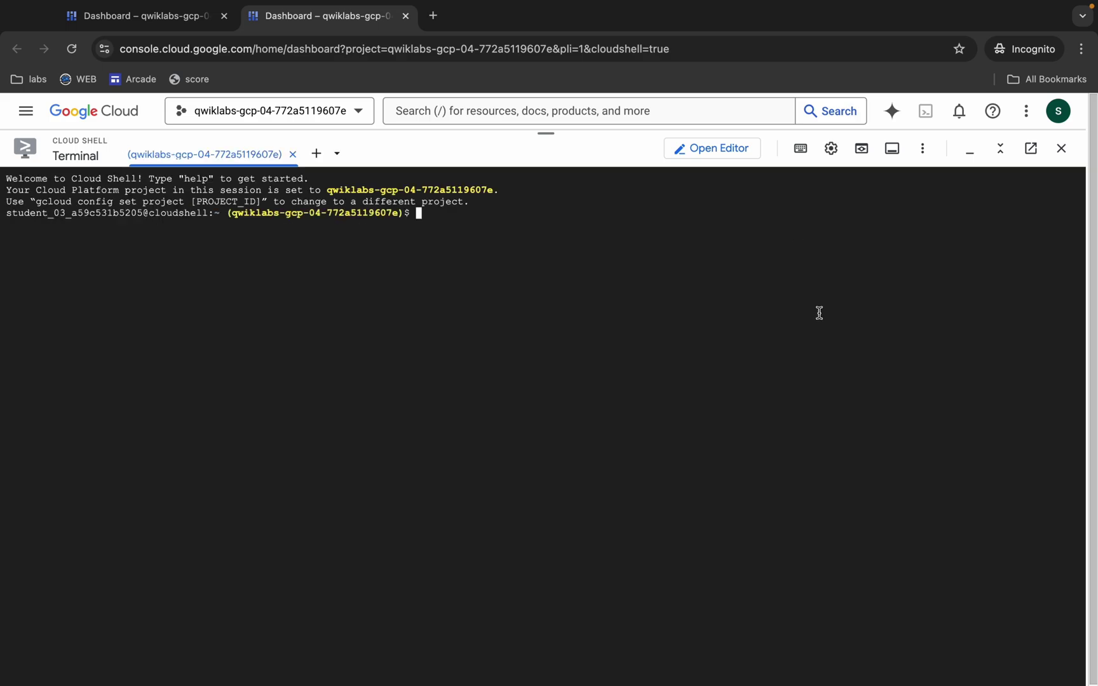
{"action": "key", "text": "ctrl+Left"}
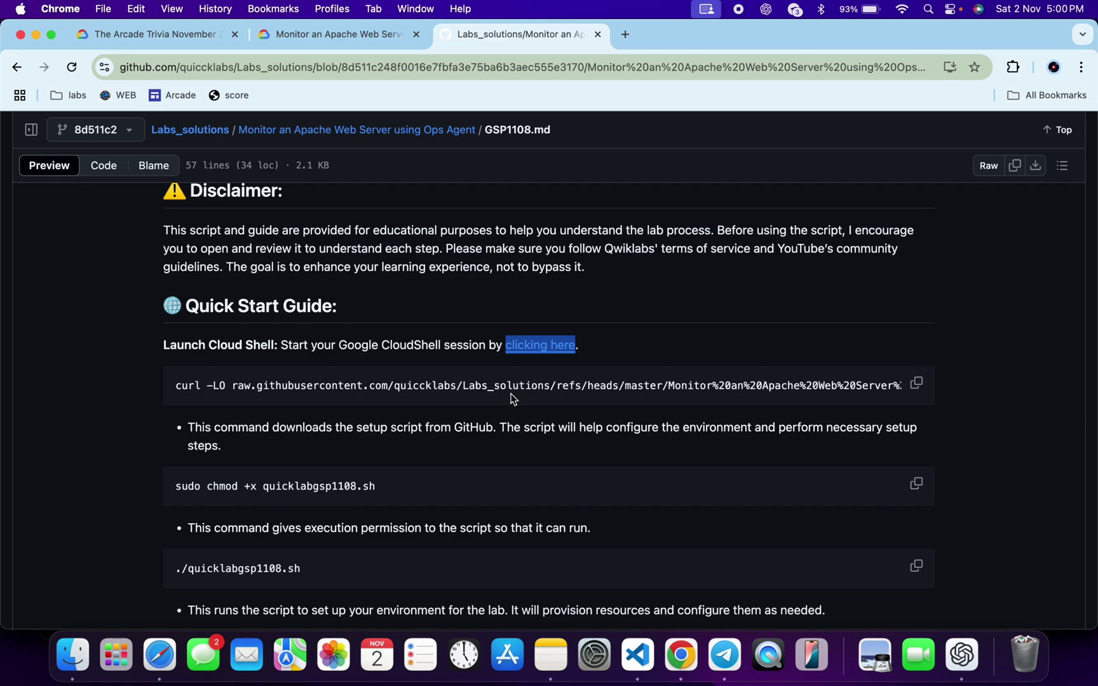
Download the GSP1108 setup script in Cloud Shell with curl -LO.
{"action": "left_click", "coordinate": [925, 386]}
{"action": "key", "text": "ctrl+Right"}
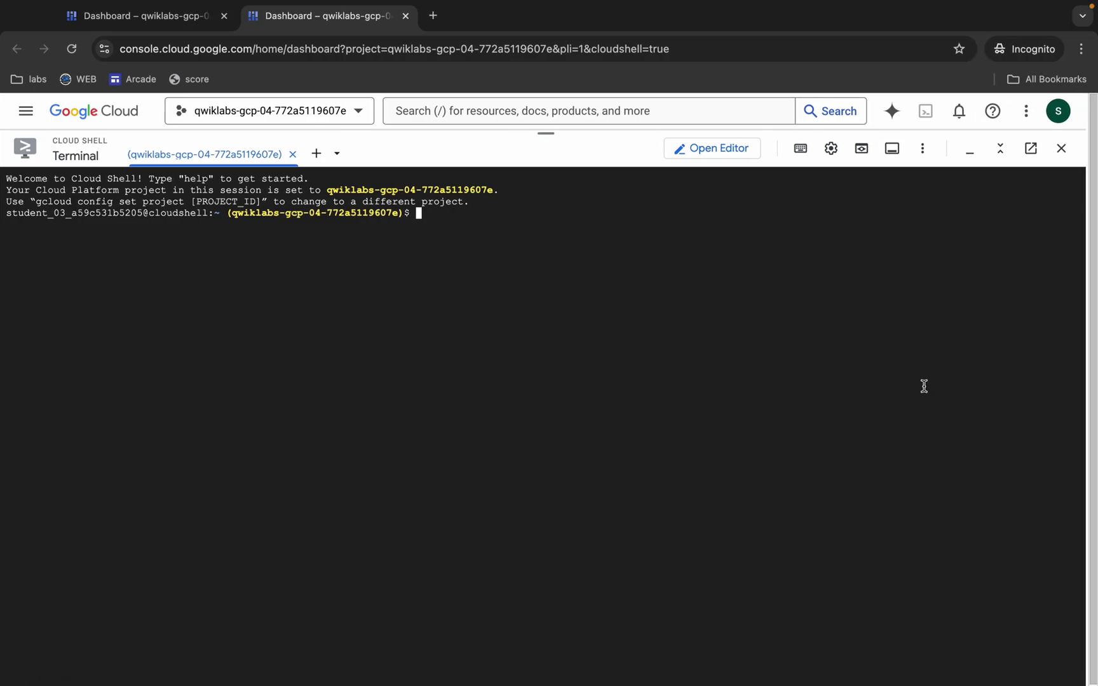
{"action": "key", "text": "ctrl+v"}
{"action": "key", "text": "Return"}
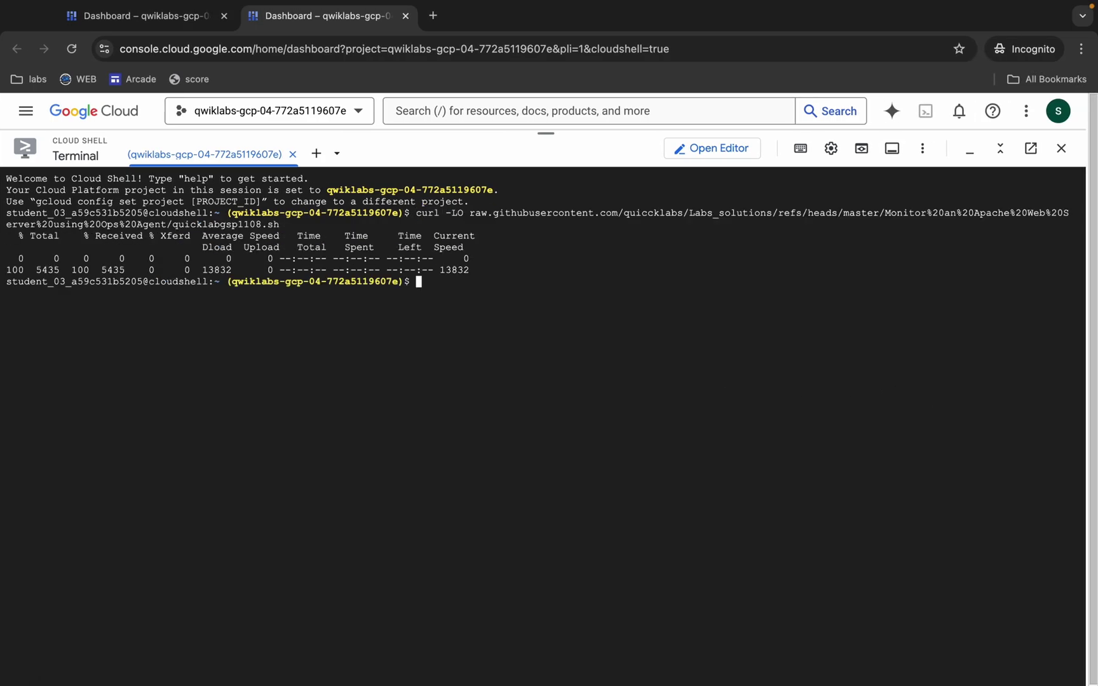
Make quicklabgsp1108.sh executable with sudo chmod +x.
{"action": "key", "text": "ctrl+Left"}
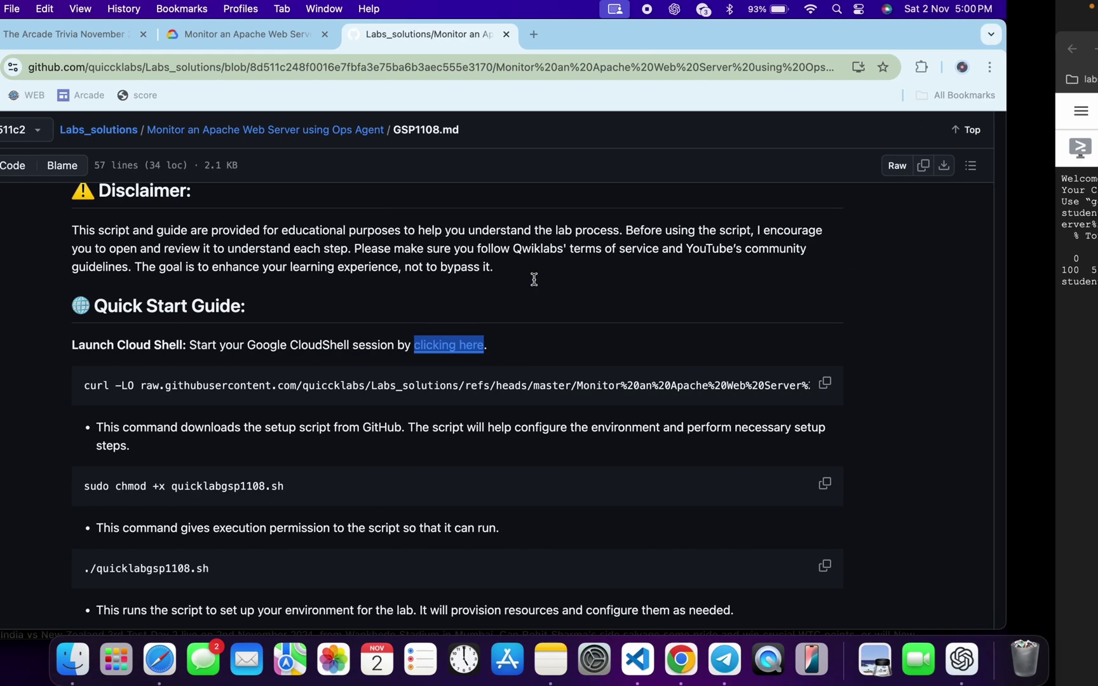
{"action": "scroll", "coordinate": [730, 510], "scroll_direction": "down", "scroll_amount": 1}
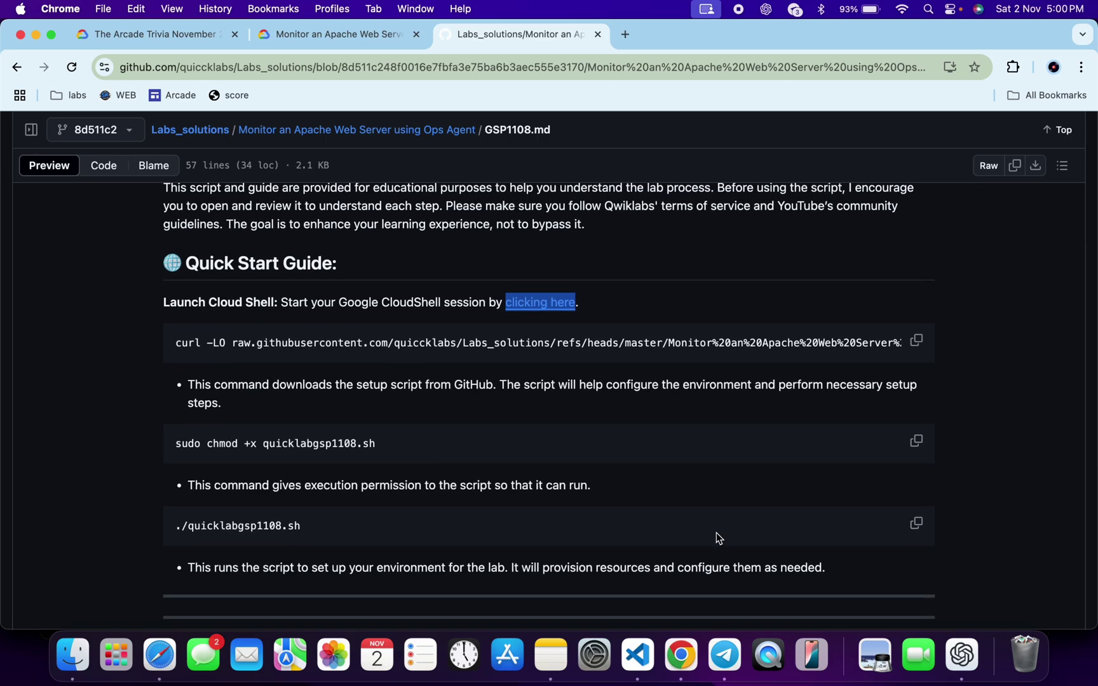
{"action": "left_click", "coordinate": [916, 441]}
{"action": "key", "text": "ctrl+Right"}
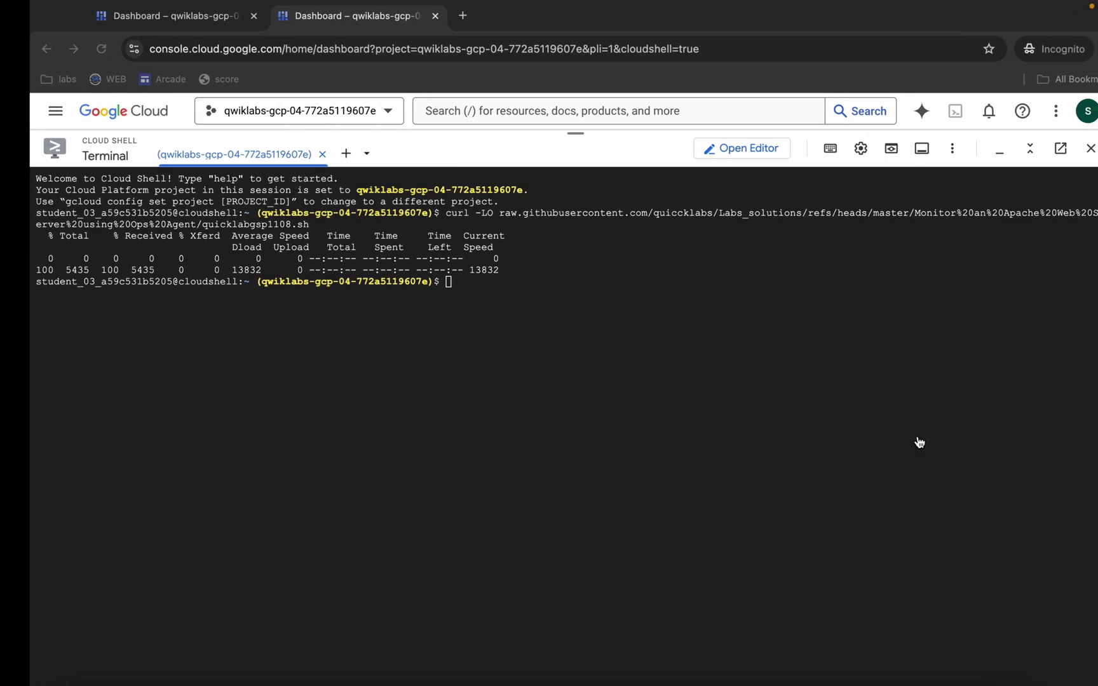
{"action": "key", "text": "ctrl+v"}
{"action": "key", "text": "Return"}
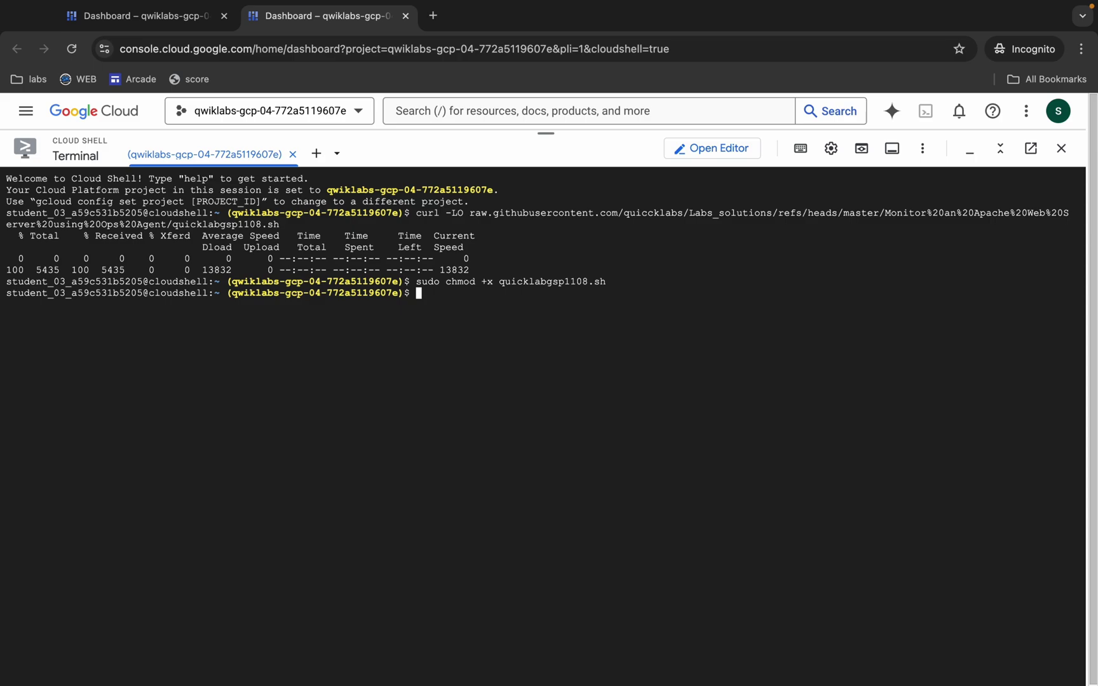
Run ./quicklabgsp1108.sh to start the setup script.
{"action": "key", "text": "ctrl+Left"}
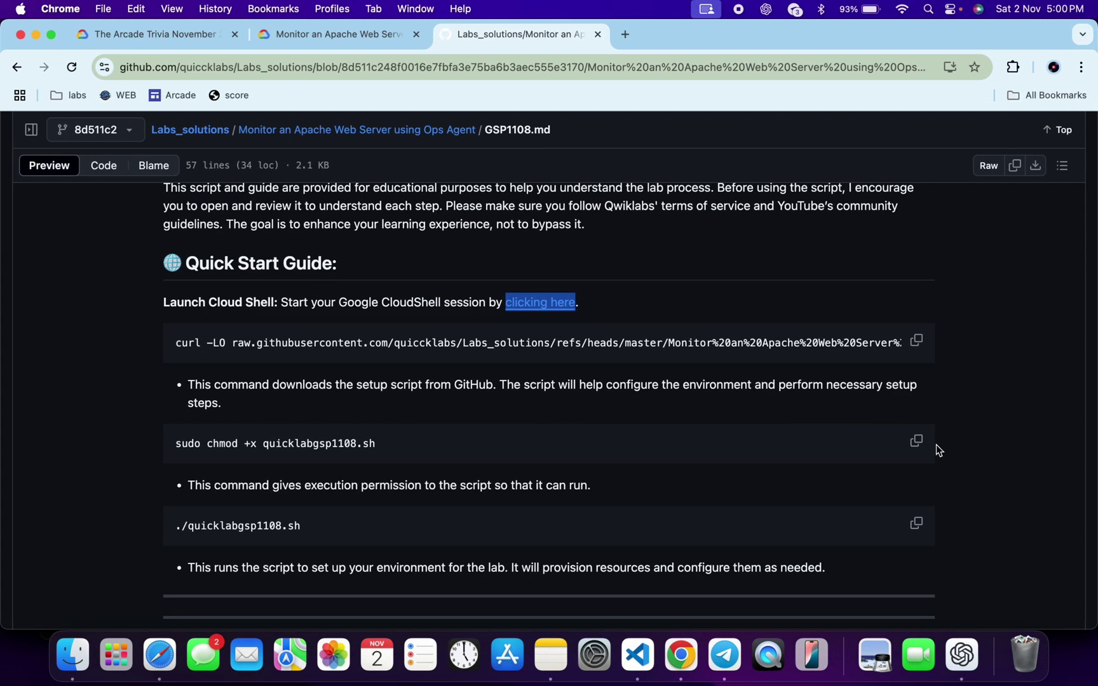
{"action": "left_click", "coordinate": [916, 524]}
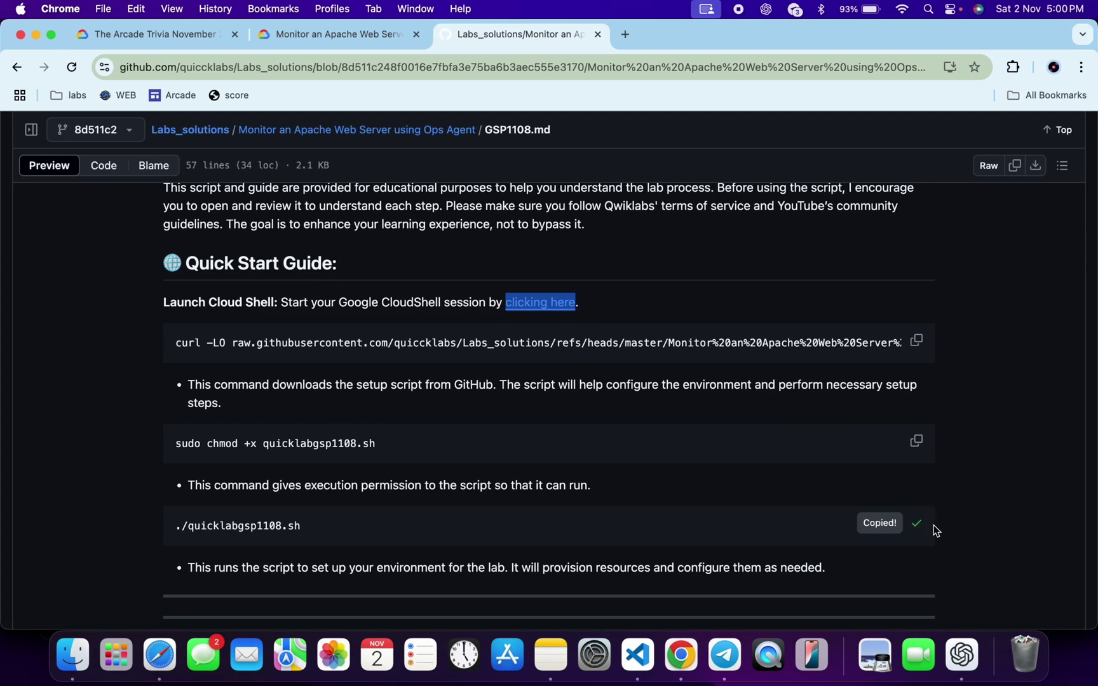
{"action": "key", "text": "ctrl+Right"}
{"action": "key", "text": "ctrl+v"}
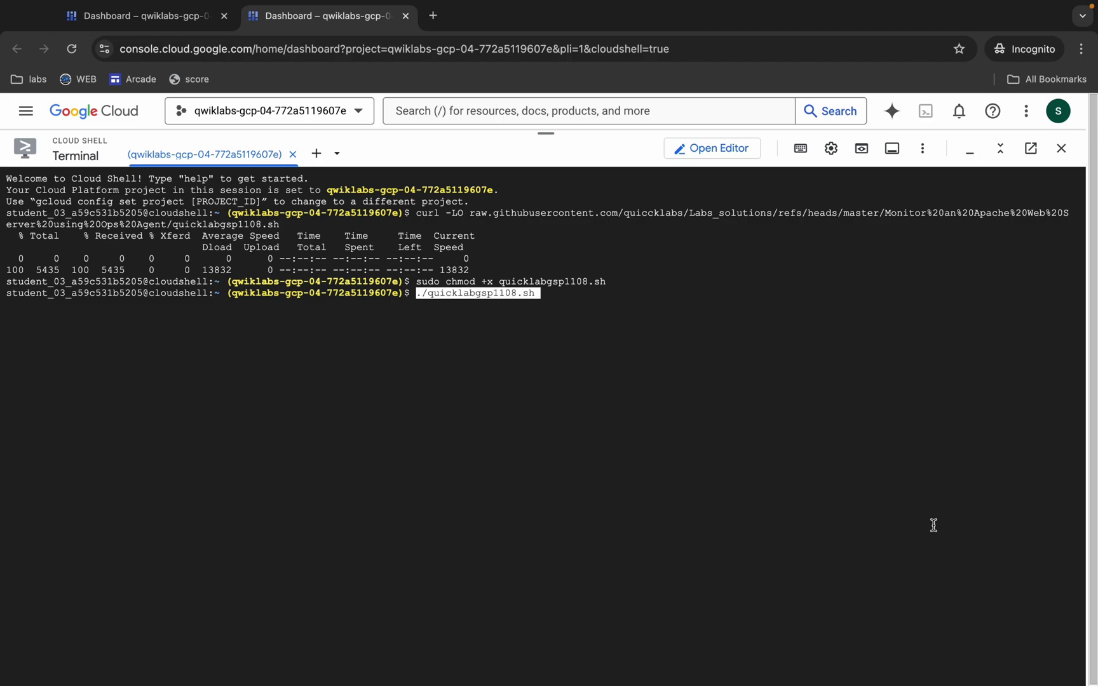
{"action": "key", "text": "Return"}
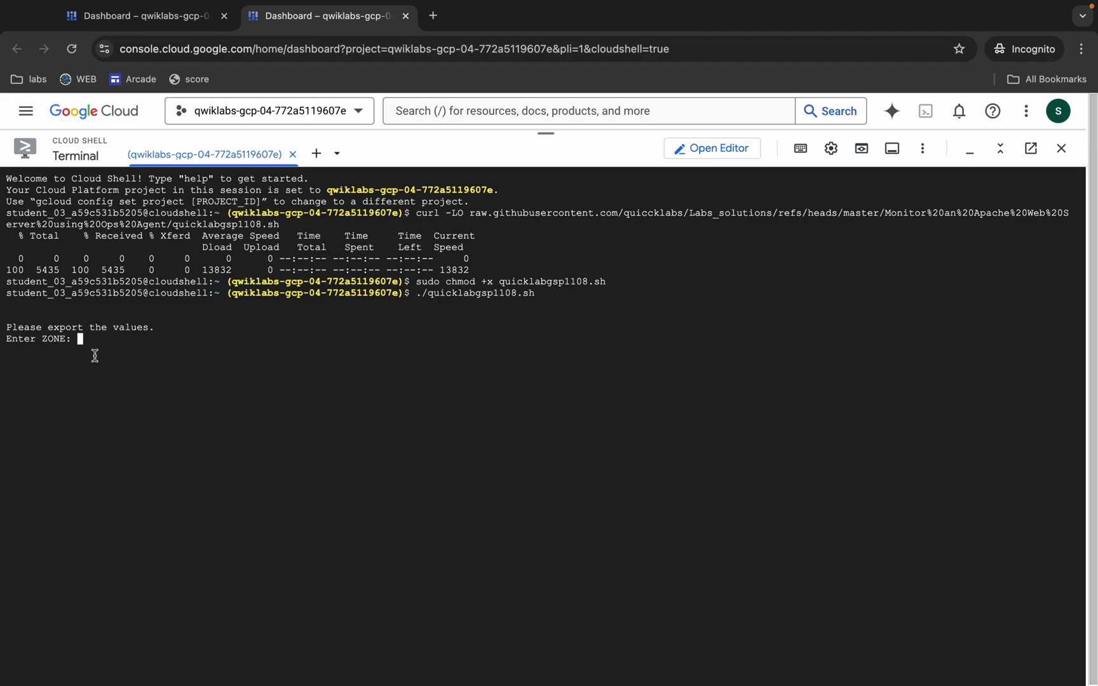
{"action": "key", "text": "ctrl+Left"}
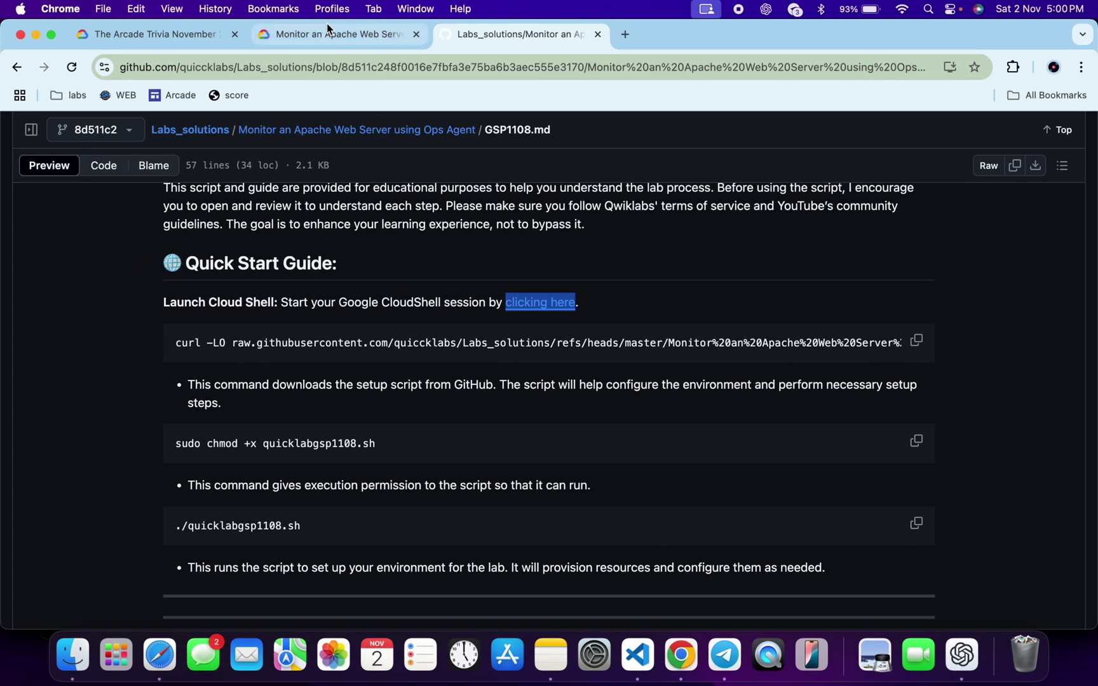
Search the lab instructions for 'zone' and copy us-central1-f for the terminal.
{"action": "left_click", "coordinate": [335, 28]}
{"action": "key", "text": "super+f"}
{"action": "type", "text": "zone"}
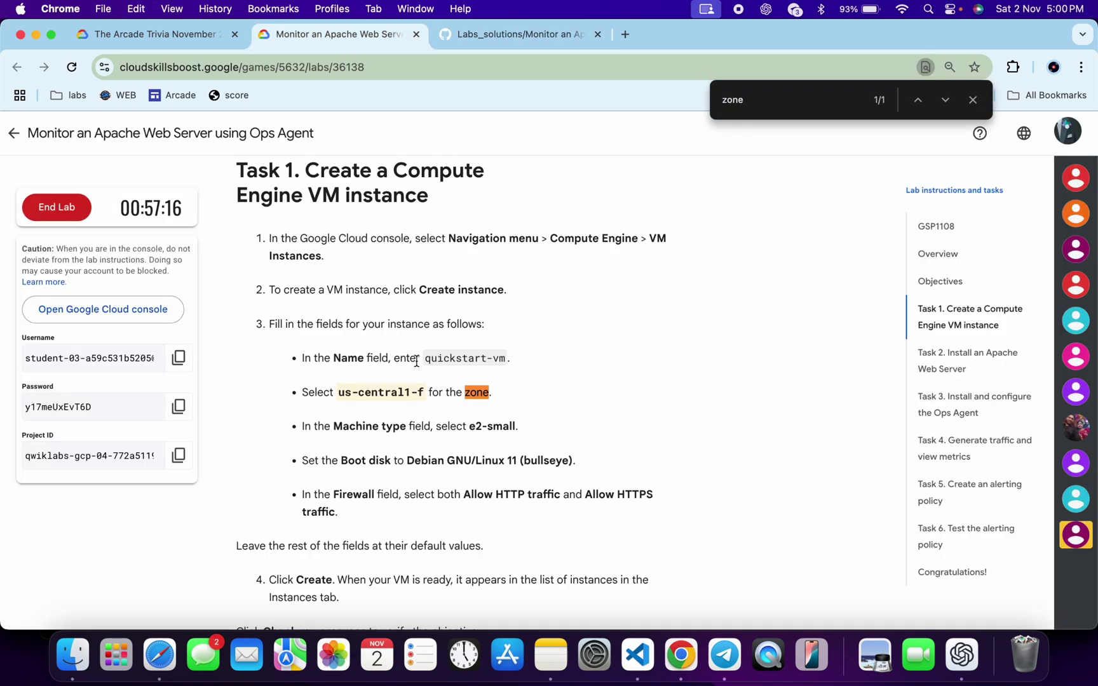
{"action": "left_click", "coordinate": [337, 392]}
{"action": "left_click_drag", "start_coordinate": [337, 392], "coordinate": [425, 399]}
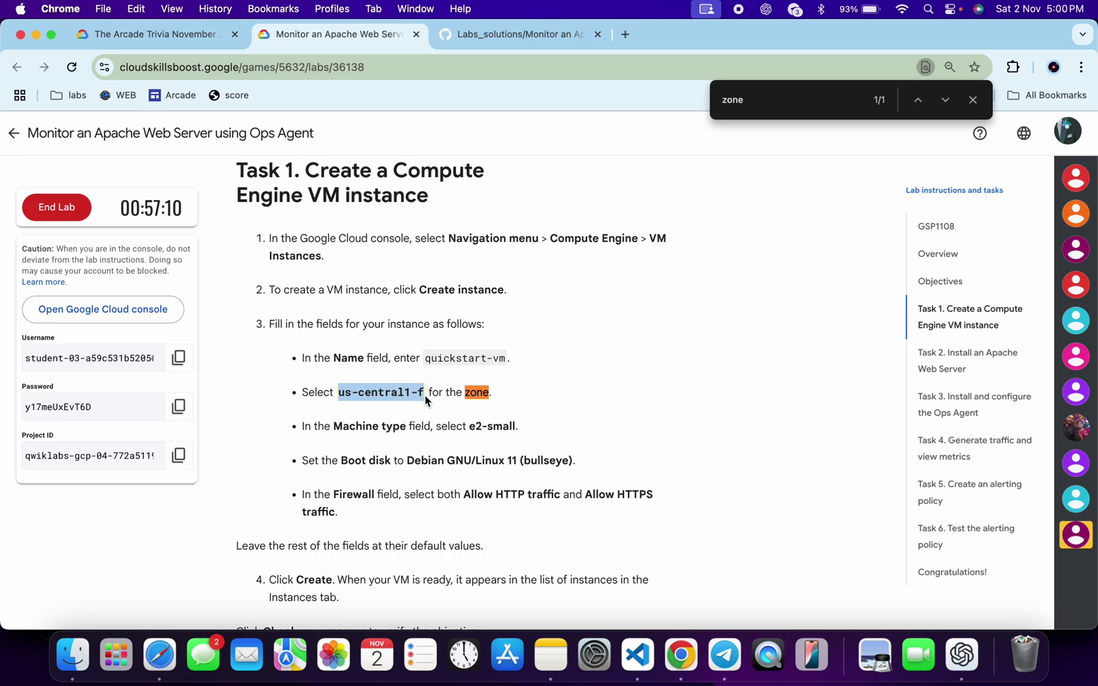
{"action": "key", "text": "super+grave"}
Submit us-central1-f at the ZONE prompt and approve the credentials request.
{"action": "key", "text": "super+v"}
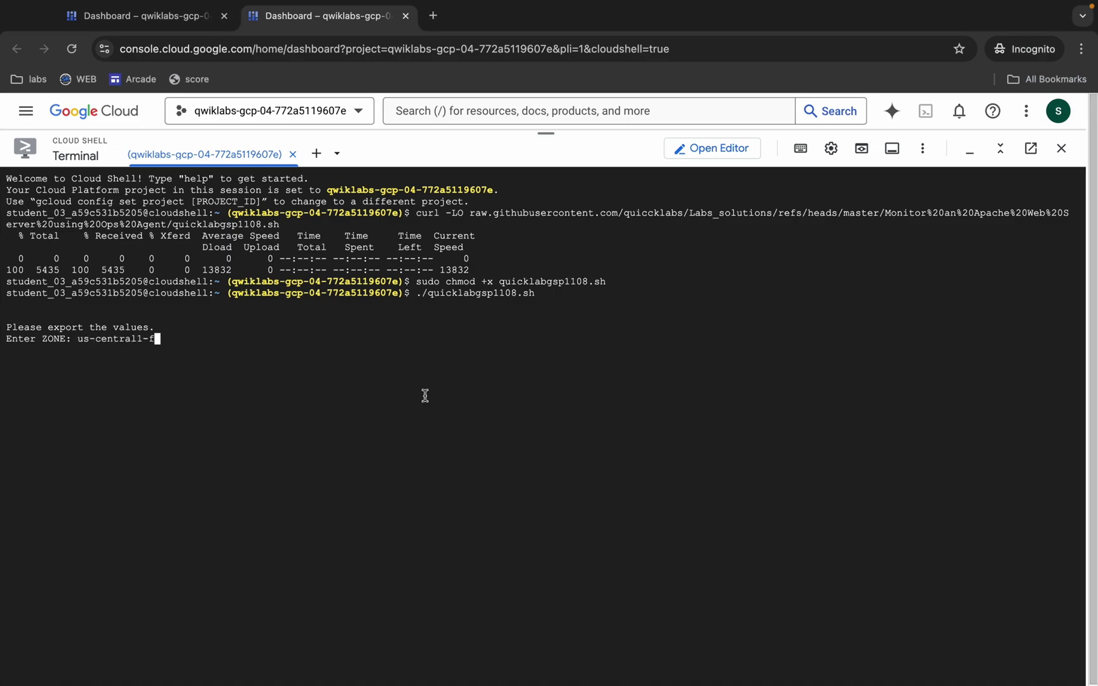
{"action": "key", "text": "Return"}
{"action": "key", "text": "Return"}
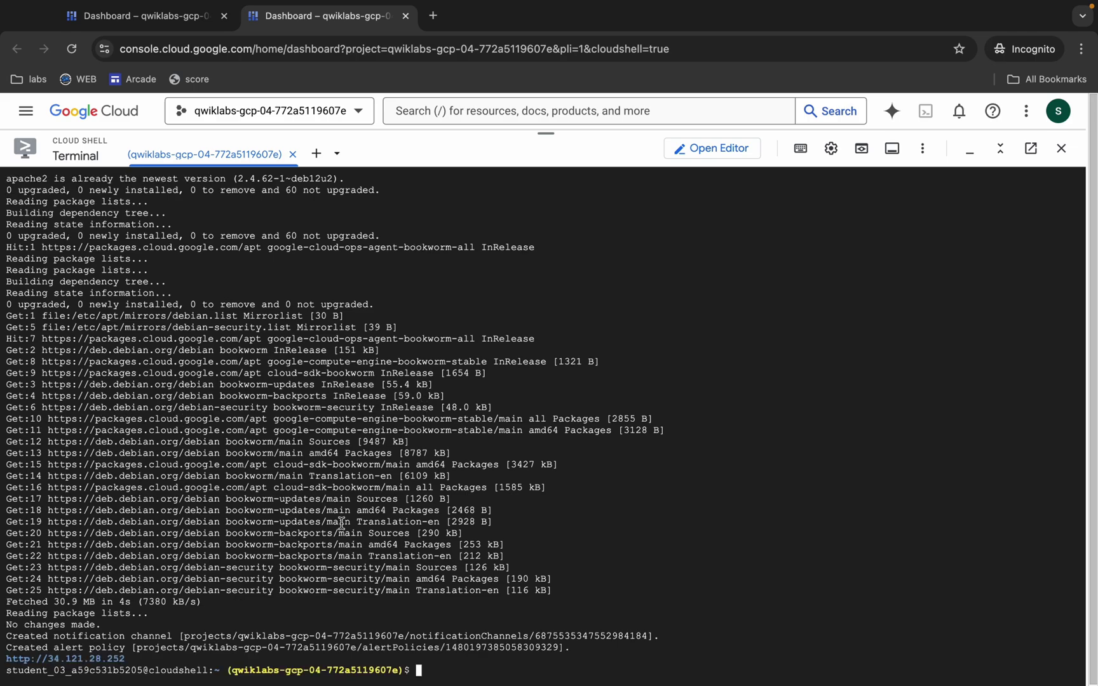
{"action": "left_click", "coordinate": [110, 668]}
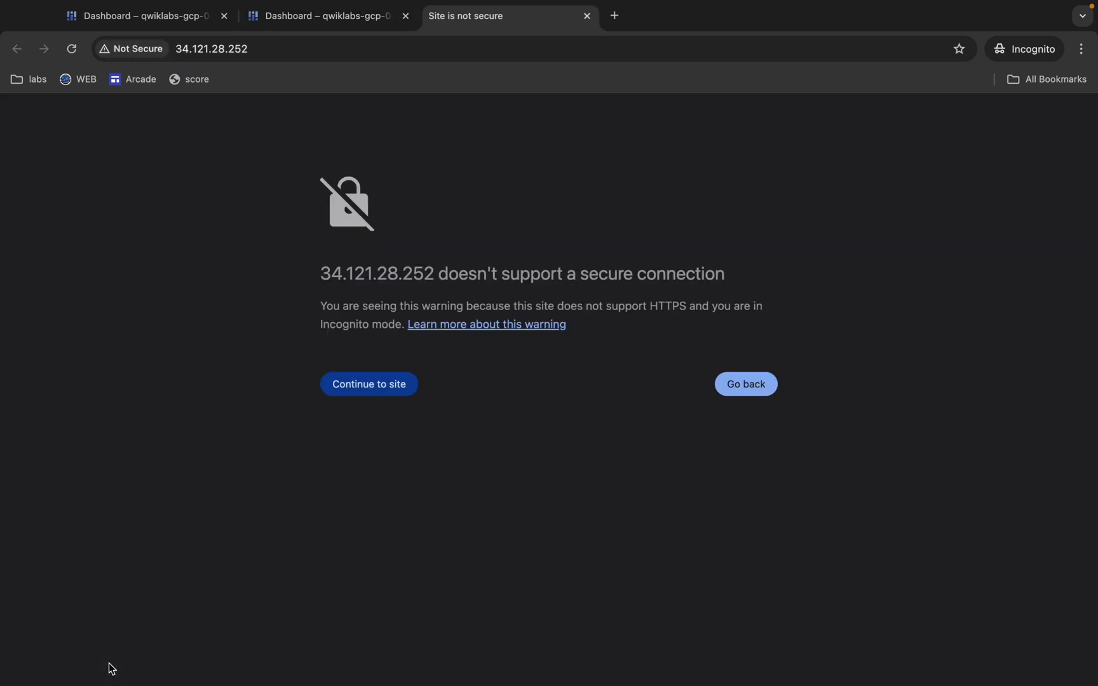
{"action": "left_click", "coordinate": [374, 385]}
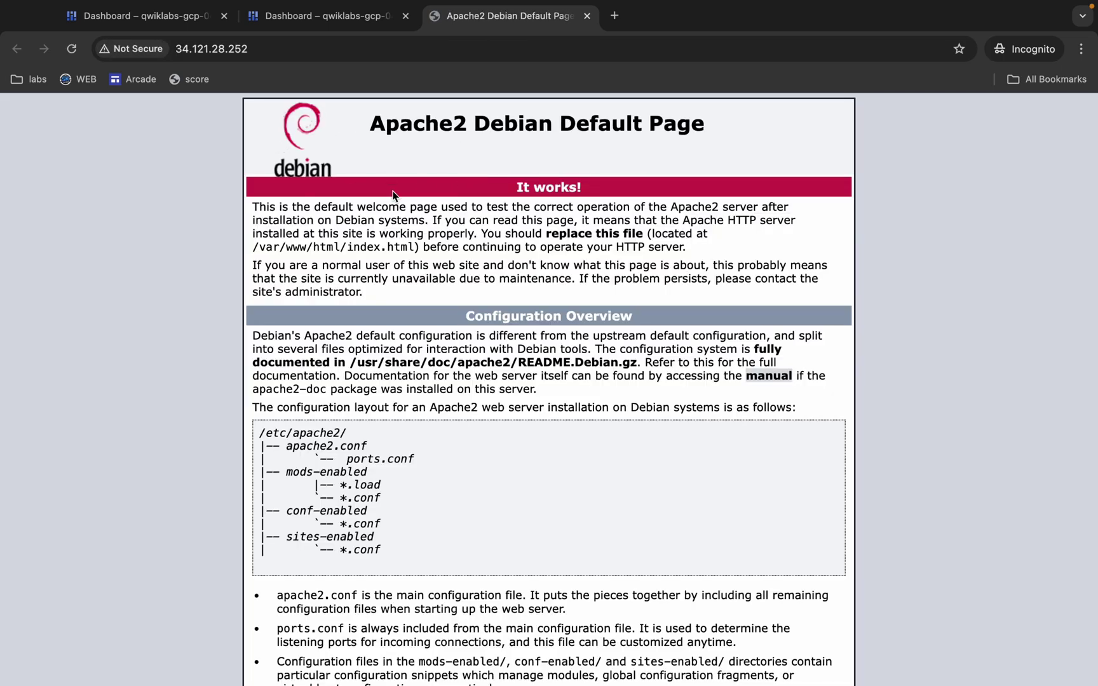
{"action": "key", "text": "ctrl+Left"}
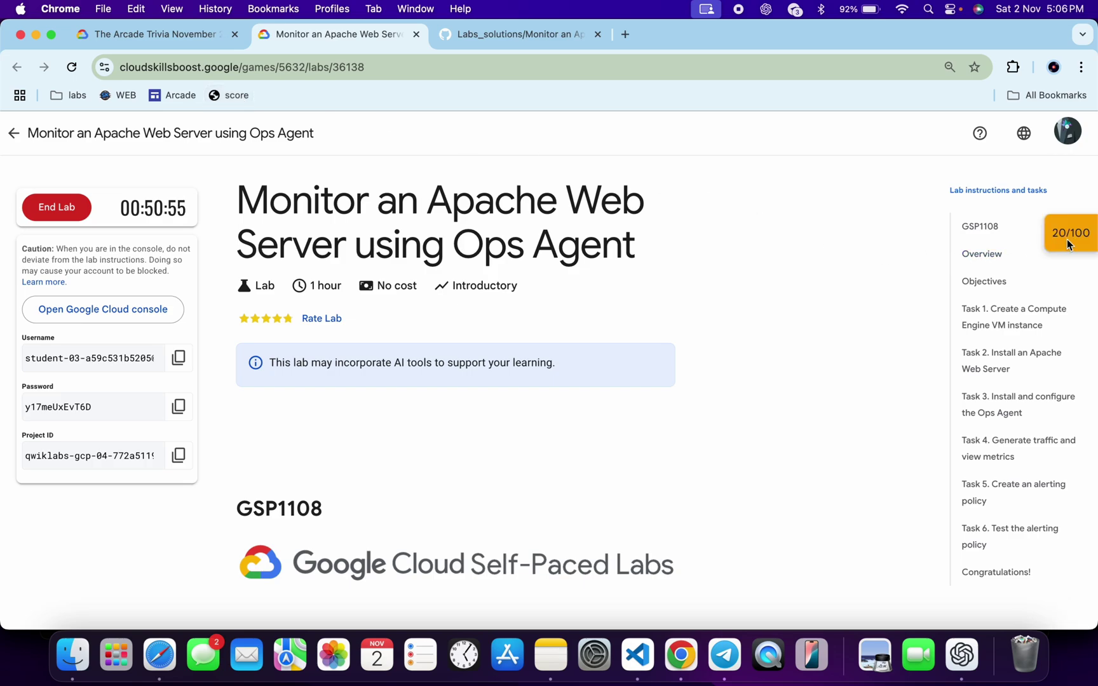
Check progress on the Apache, Ops Agent and alerting policy checkpoints, then collapse the list.
{"action": "left_click", "coordinate": [1067, 240]}
{"action": "left_click", "coordinate": [1001, 324]}
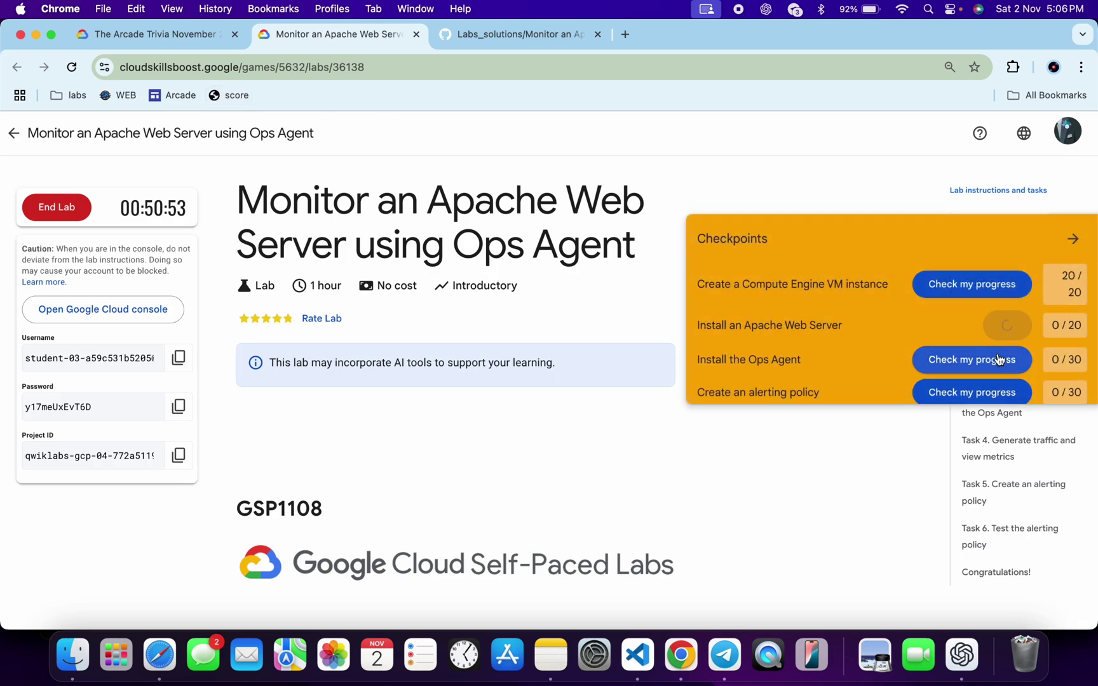
{"action": "left_click", "coordinate": [998, 368]}
{"action": "scroll", "coordinate": [998, 368], "scroll_direction": "down", "scroll_amount": 1}
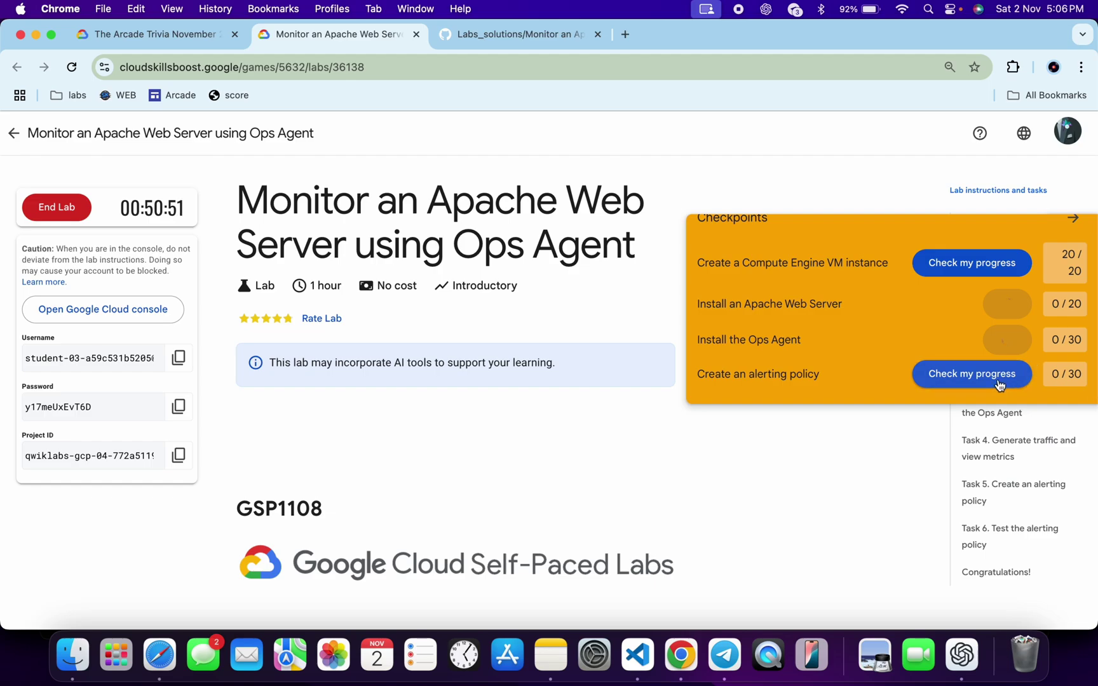
{"action": "left_click", "coordinate": [999, 381]}
{"action": "key", "text": "ctrl+Right"}
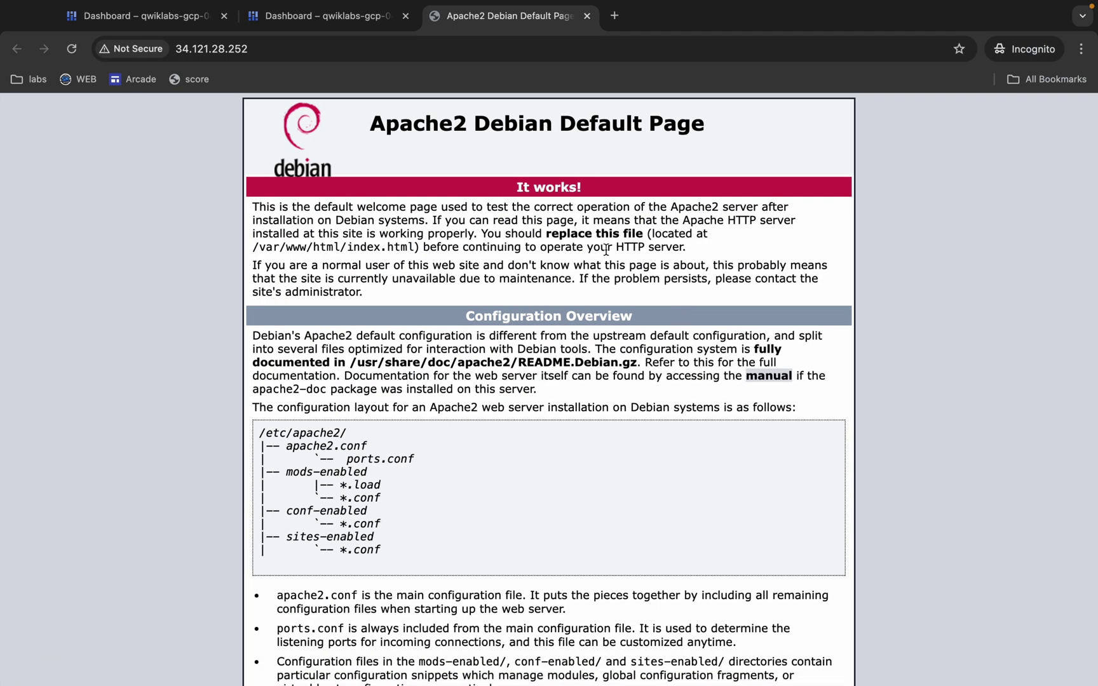
{"action": "key", "text": "ctrl+Left"}
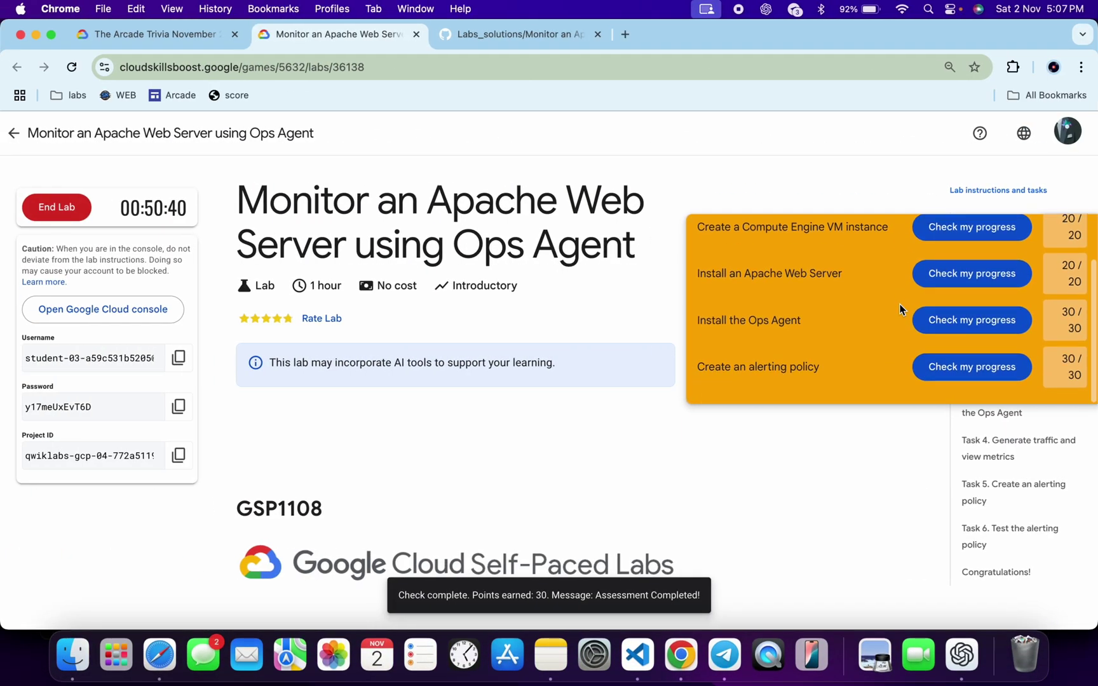
{"action": "scroll", "coordinate": [899, 309], "scroll_direction": "up", "scroll_amount": 2}
{"action": "left_click", "coordinate": [1073, 240]}
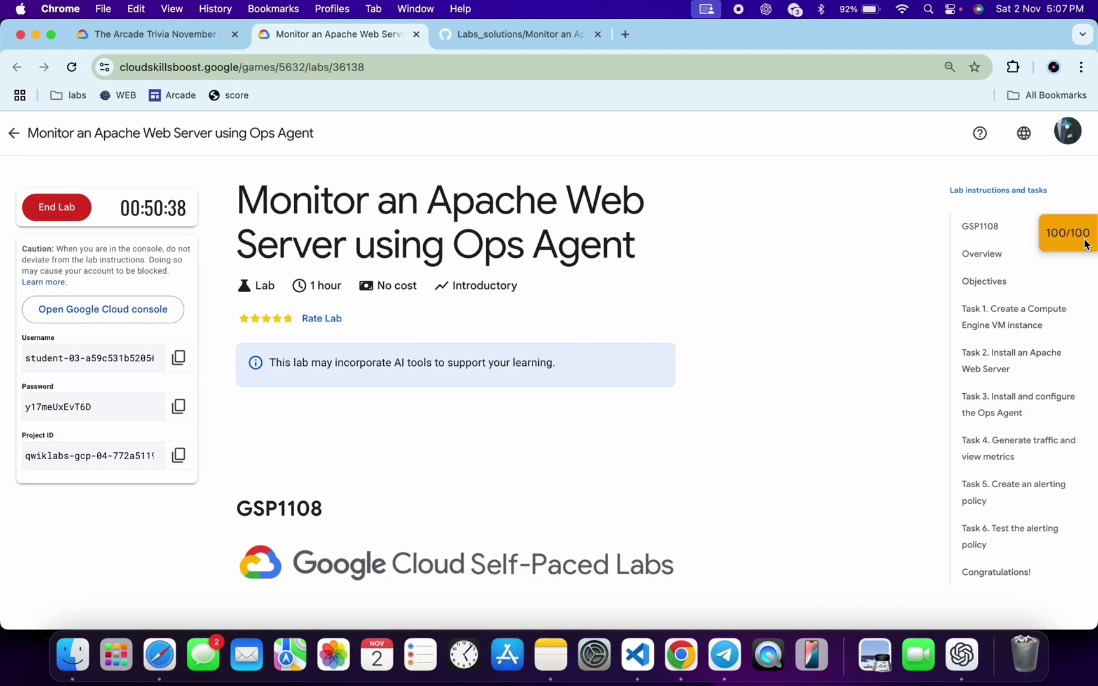